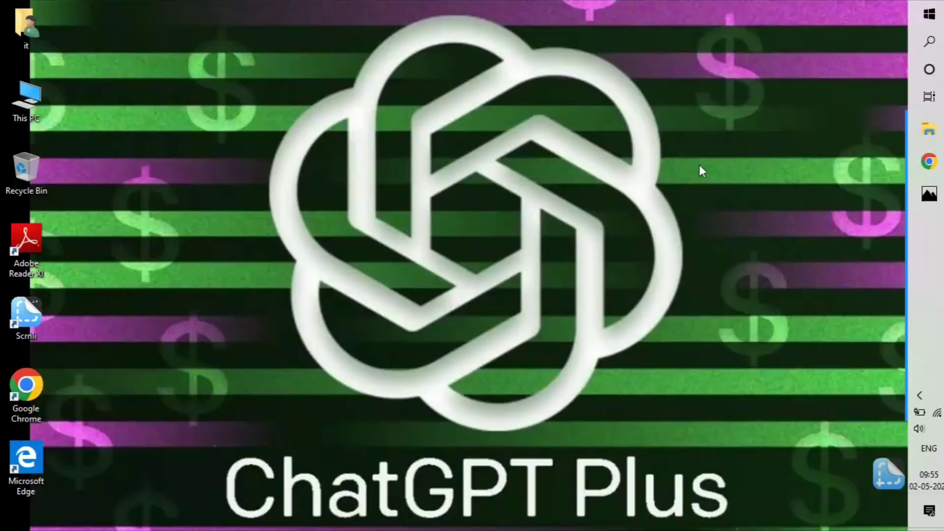
Step: Launch Google Chrome from the taskbar to a new tab
mouse_move(908, 227)
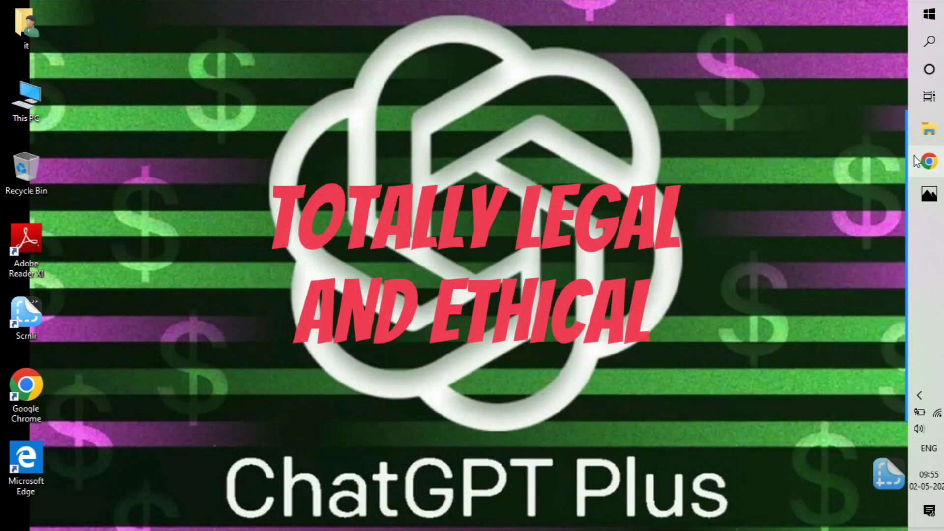
left_click(915, 158)
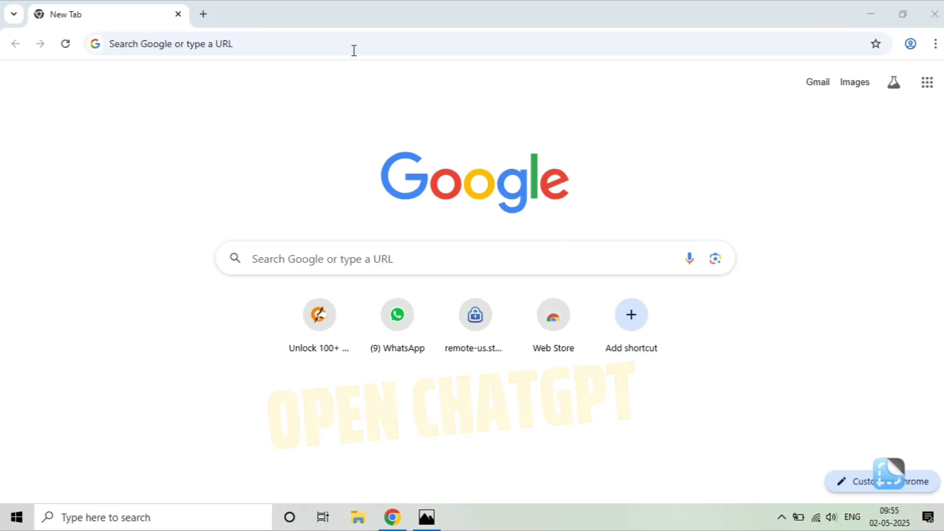
Step: Go to chatgpt.com and reach the OpenAI 'Welcome back' login page
left_click(312, 40)
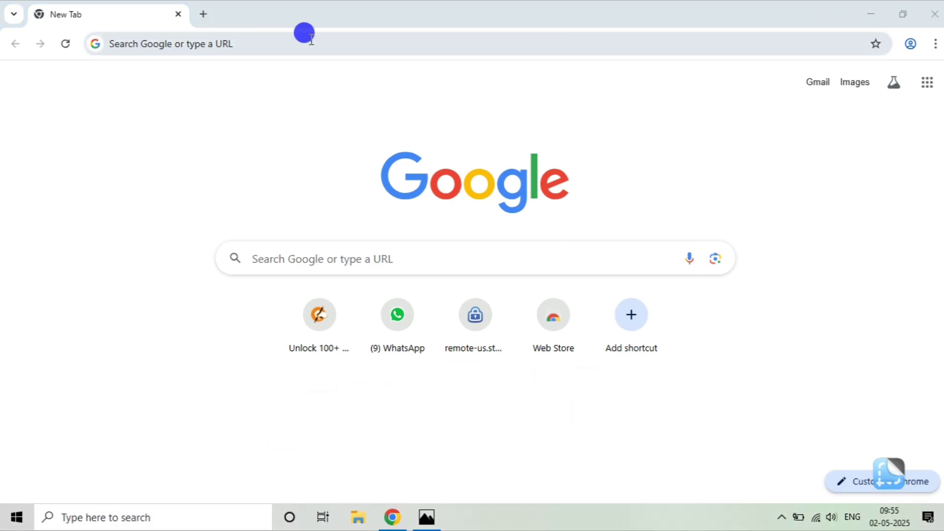
type("chatg")
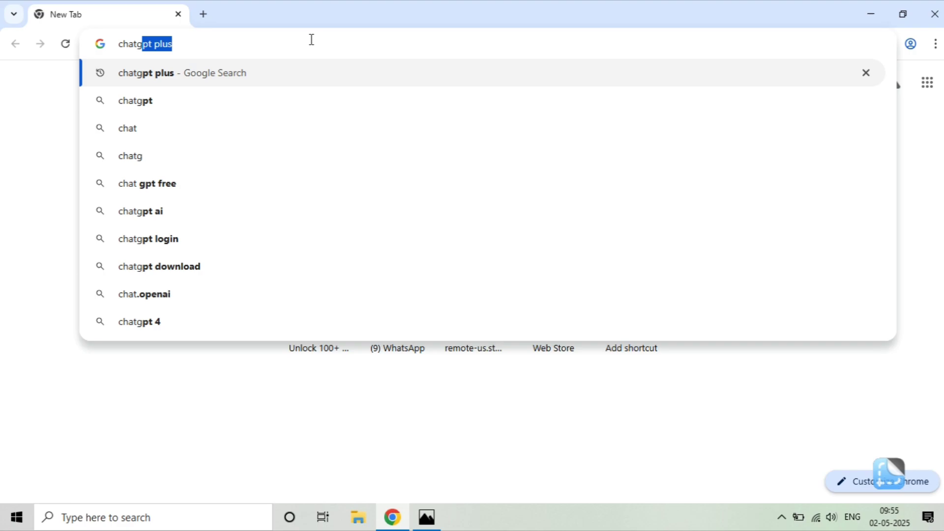
type("pt")
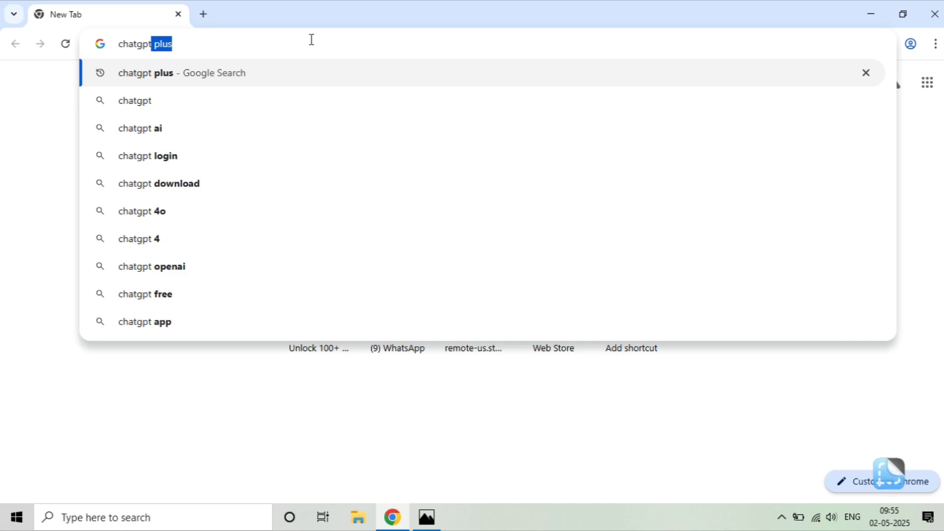
type(".com")
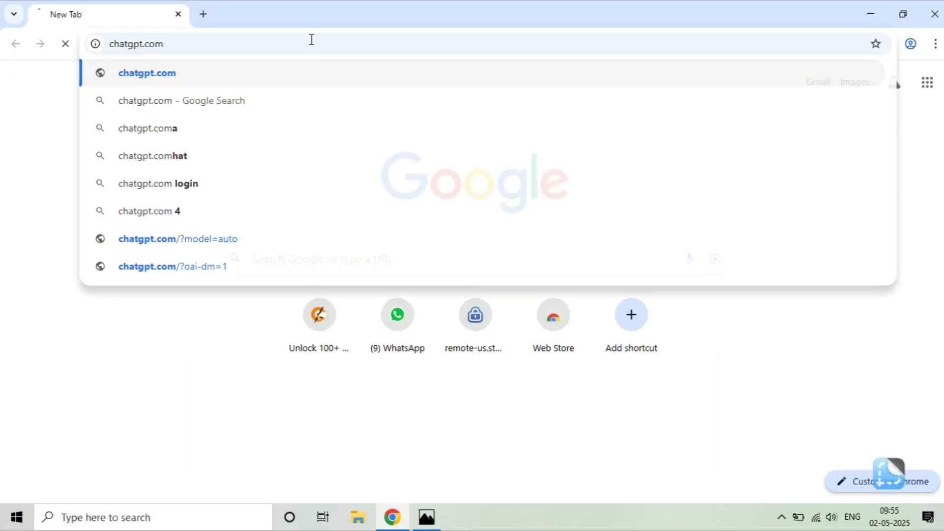
key("Return")
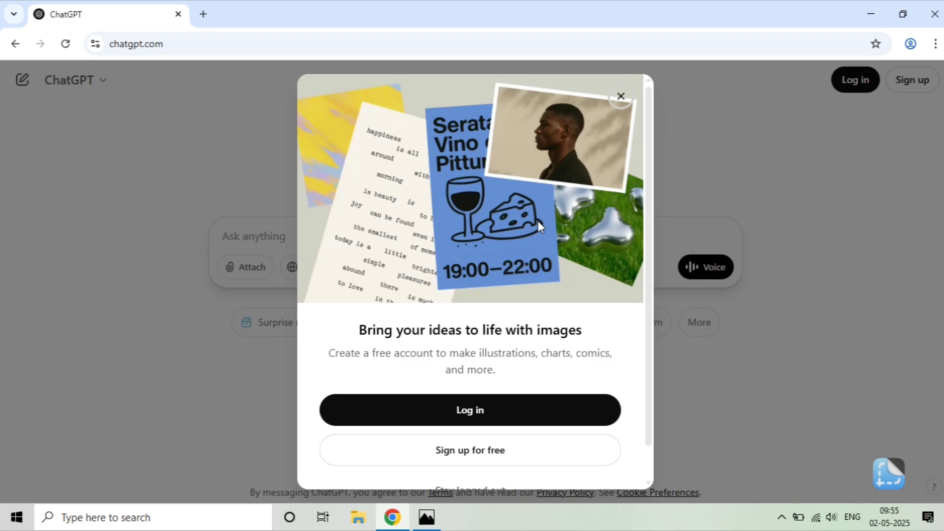
left_click(453, 402)
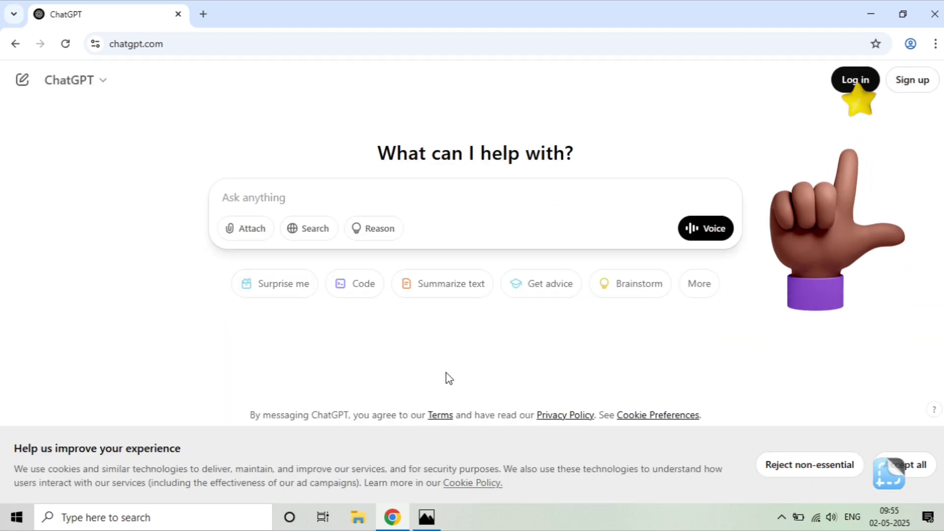
left_click(851, 80)
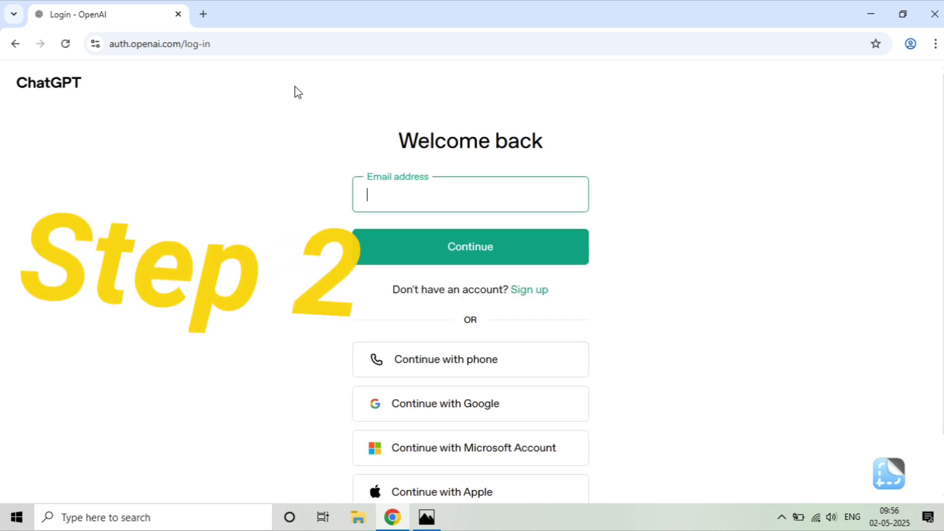
Step: Load oxaam.com in a second browser tab and scroll to the registration form
left_click(201, 15)
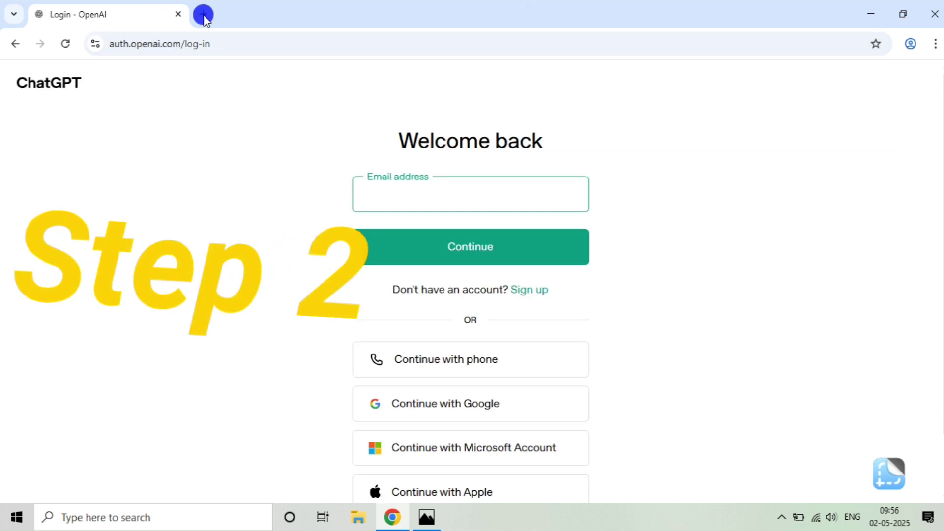
type("o")
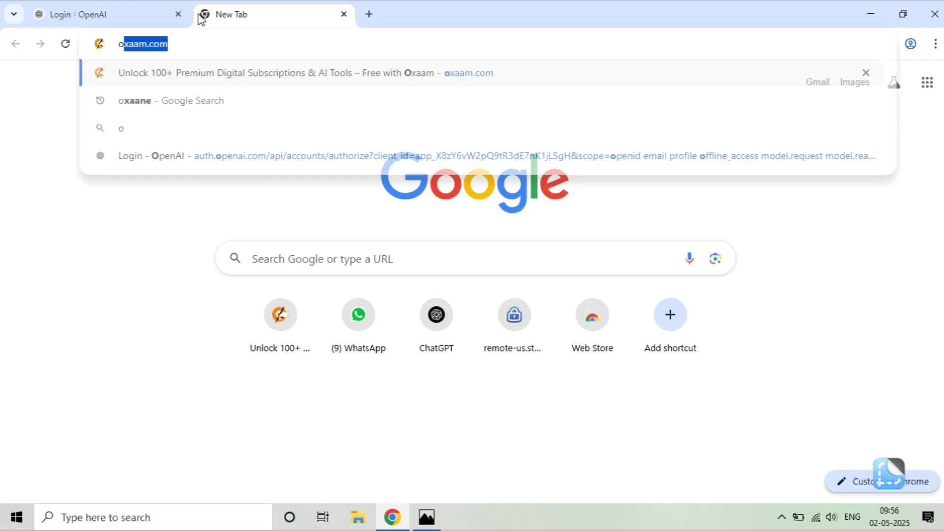
type("x")
key("Right")
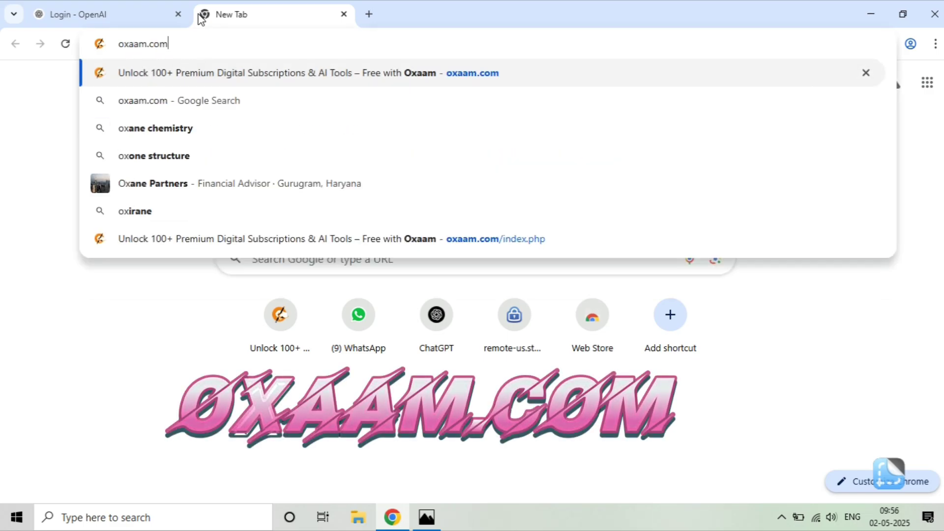
key("Return")
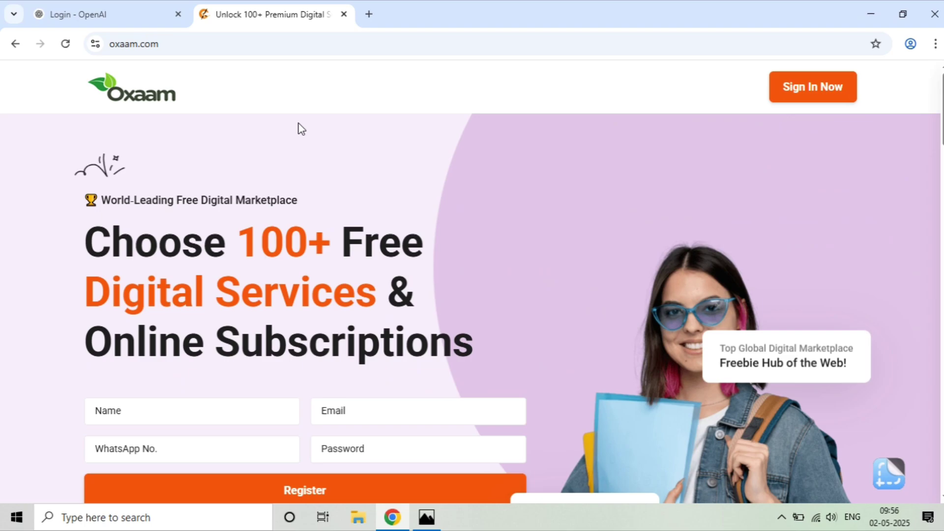
scroll(298, 130, "down", 4)
Step: Fill in name, e-mail, WhatsApp number and password, then register the Oxaam account
left_click(126, 215)
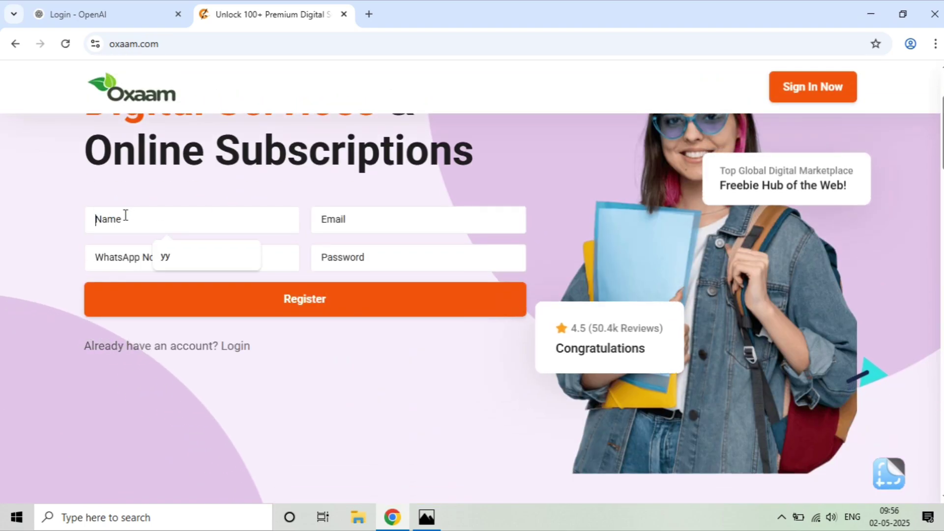
type("any name")
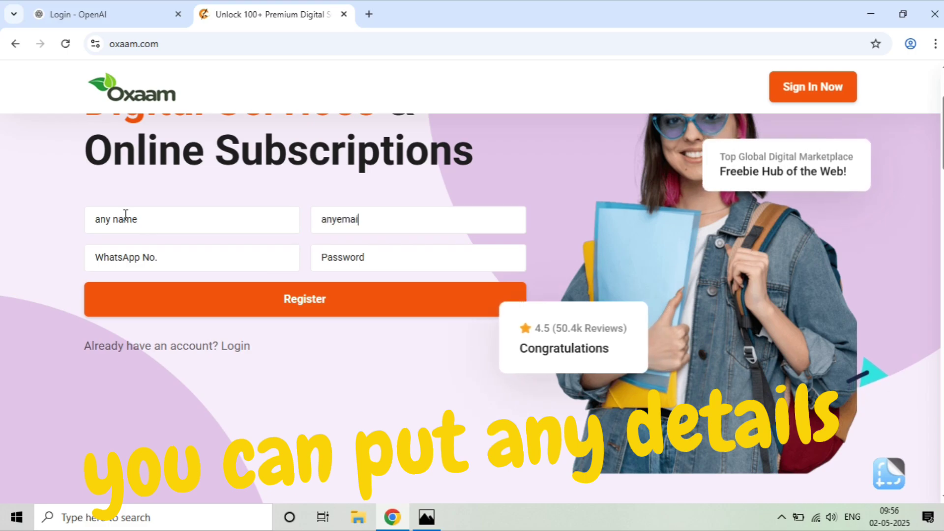
type("anyemail@")
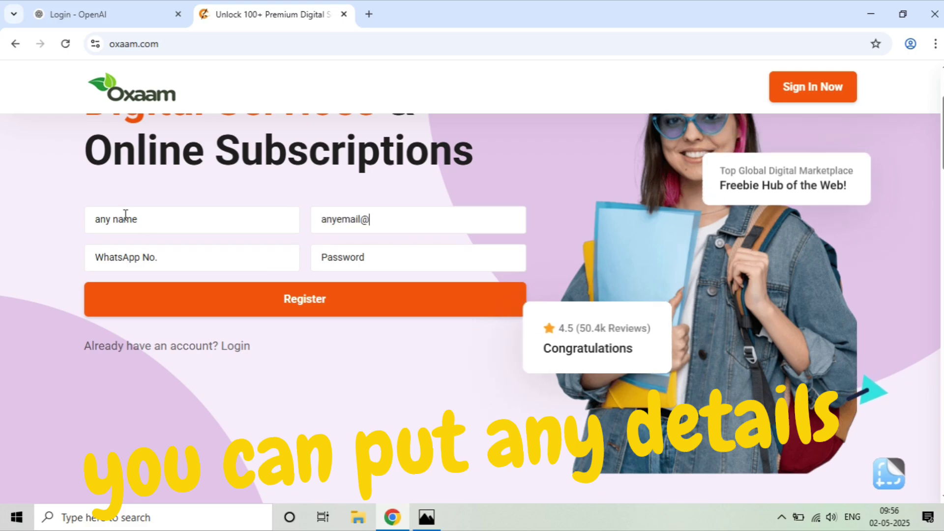
type("gmail.com")
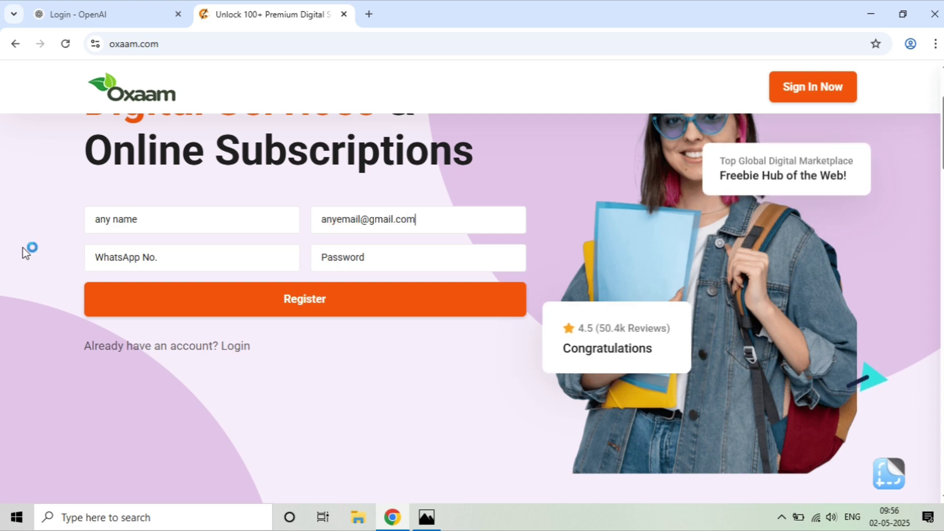
left_click(120, 256)
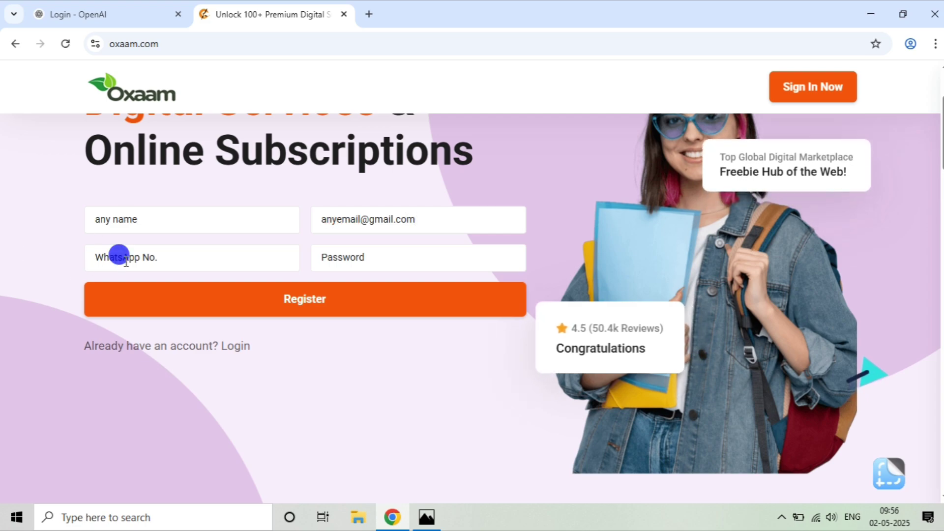
type("1234")
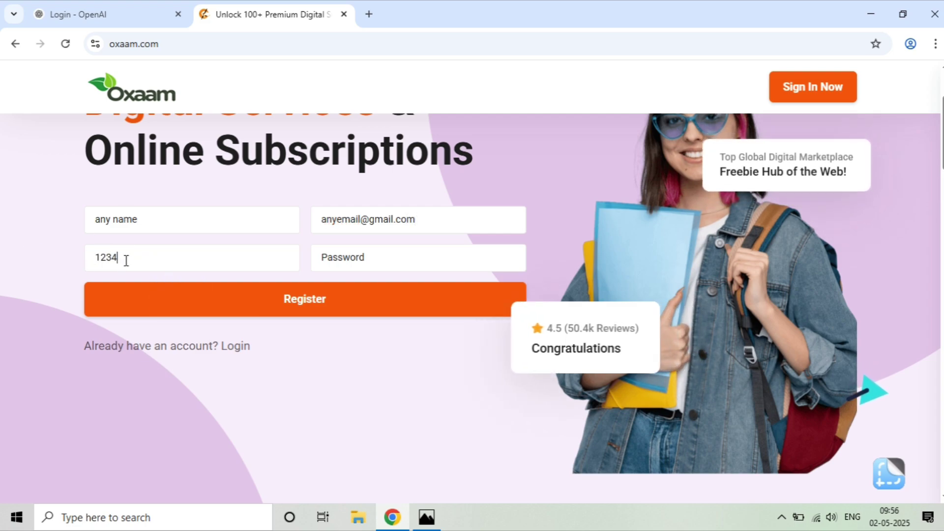
type("567789")
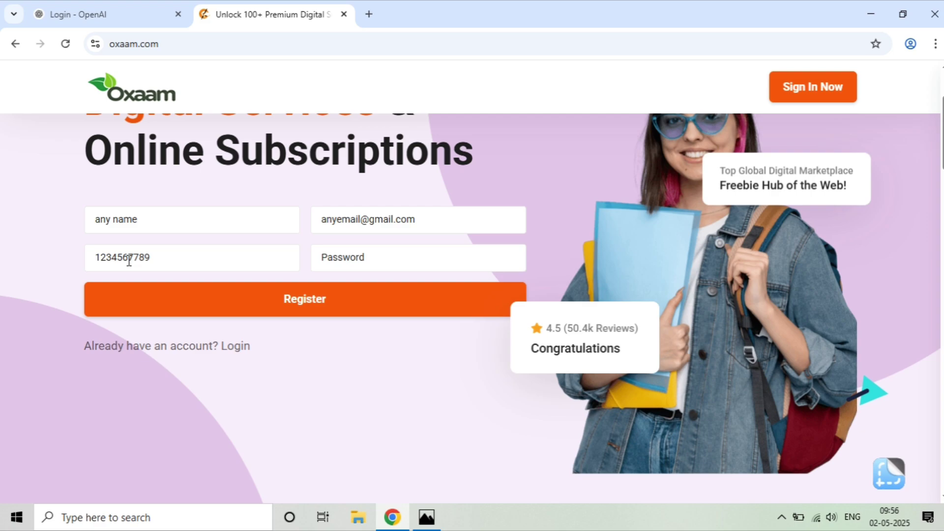
left_click(344, 248)
type("123")
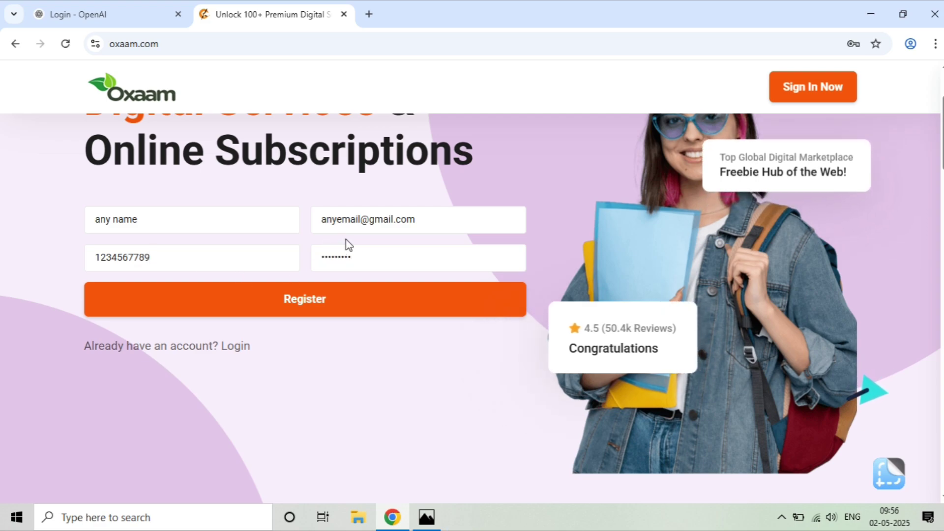
left_click(299, 302)
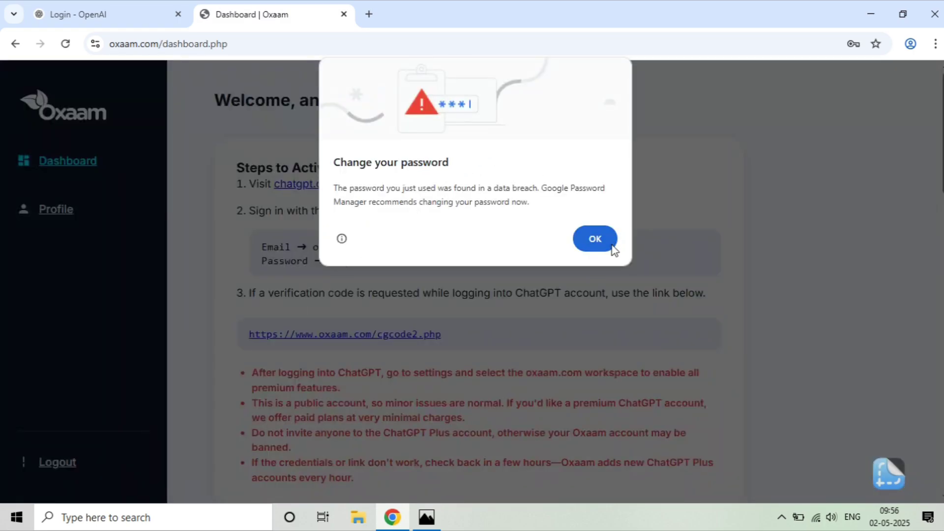
Step: Dismiss the breach warning and paste the Oxaam account e-mail into the ChatGPT login
left_click(608, 243)
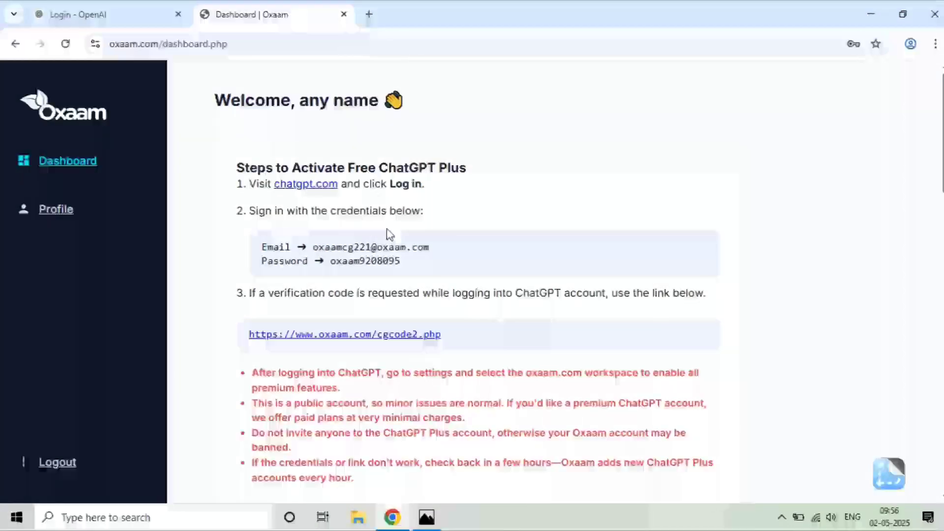
left_click_drag(311, 246, 428, 244)
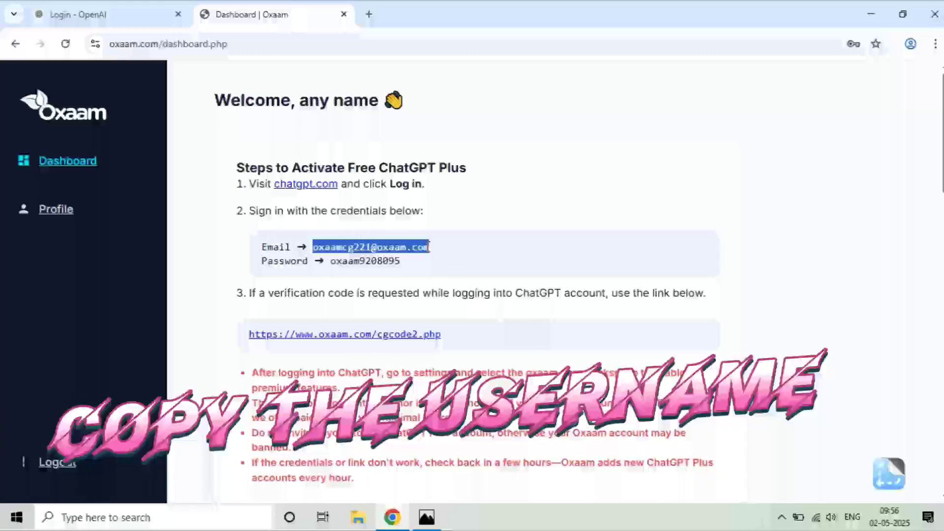
key("ctrl+c")
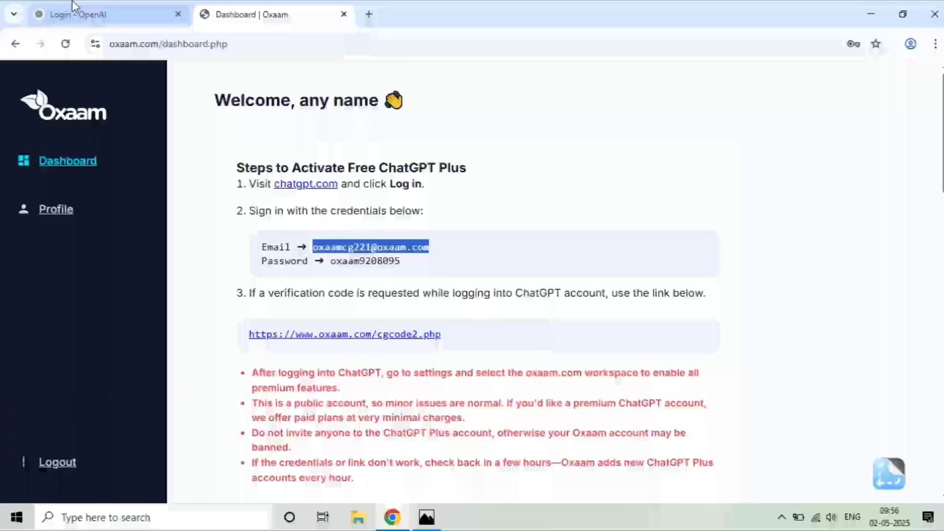
left_click(63, 14)
key("ctrl+v")
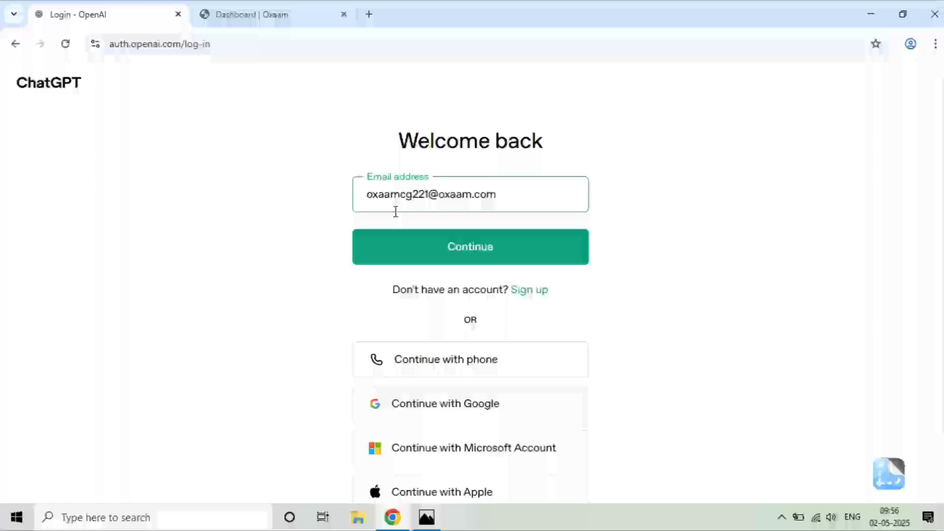
left_click(434, 246)
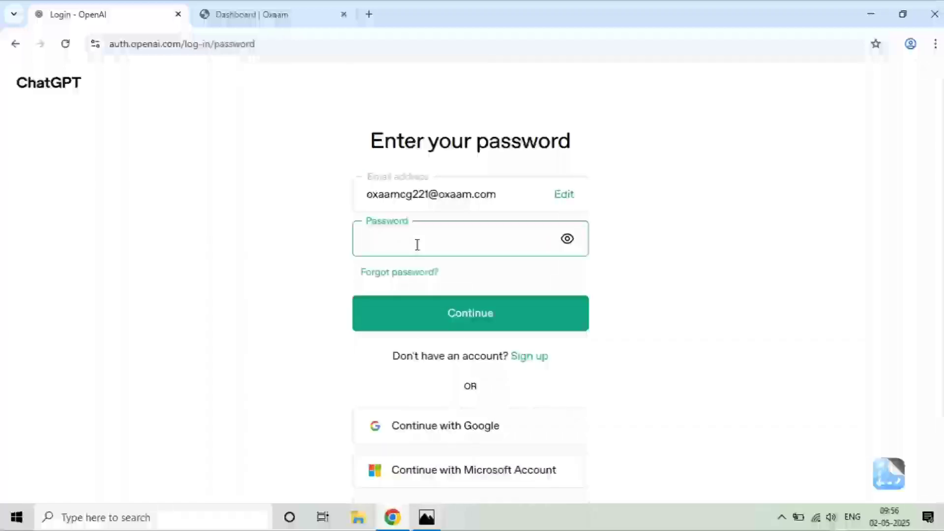
Step: Copy the Oxaam-provided password into the ChatGPT login and submit it
left_click(225, 9)
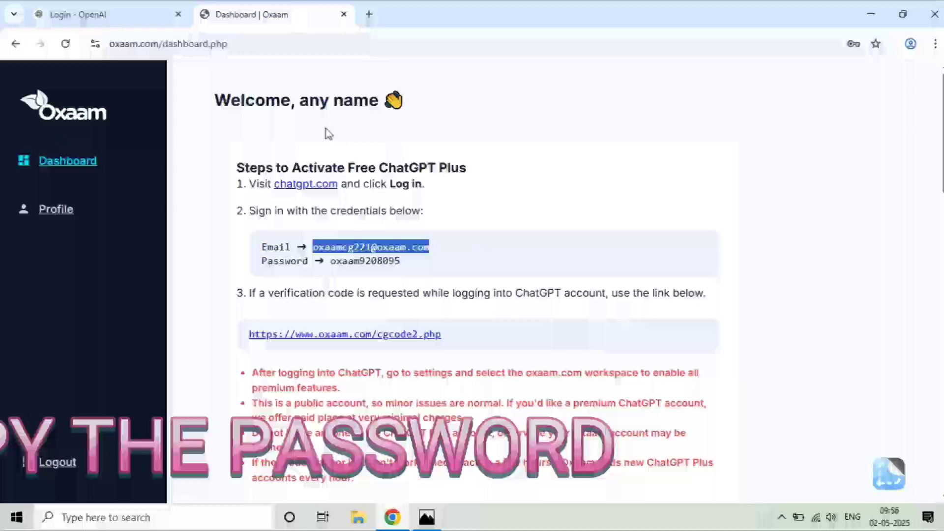
left_click_drag(330, 261, 400, 260)
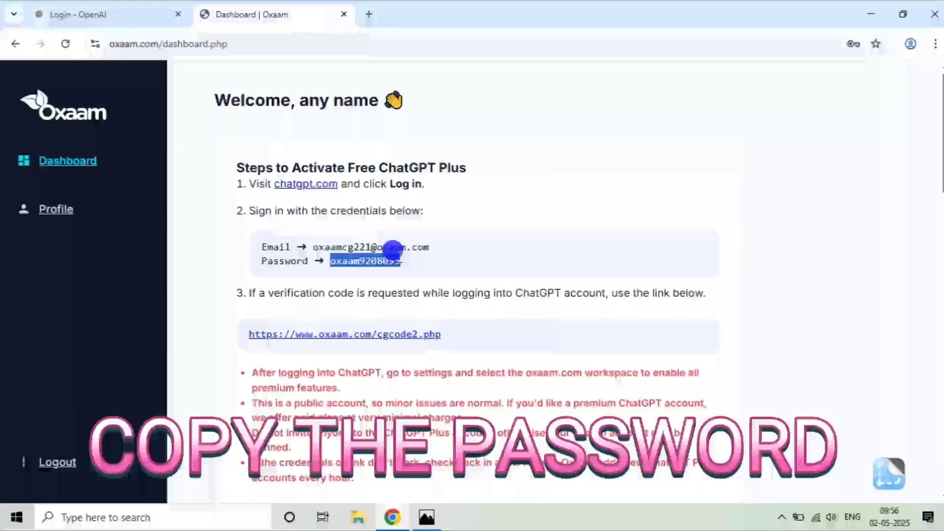
left_click(176, 15)
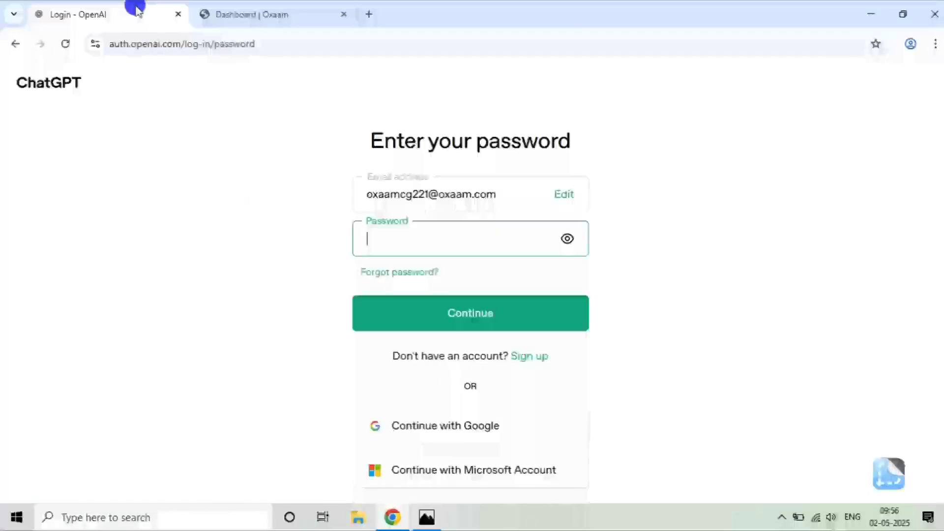
key("ctrl+v")
left_click(432, 308)
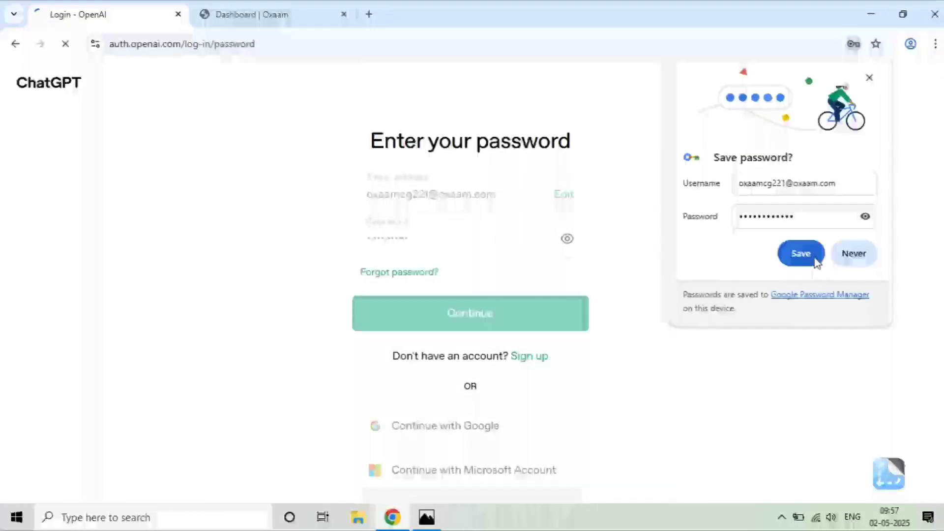
Step: Save the password in Chrome and select the OXAAM.COM workspace
left_click(798, 254)
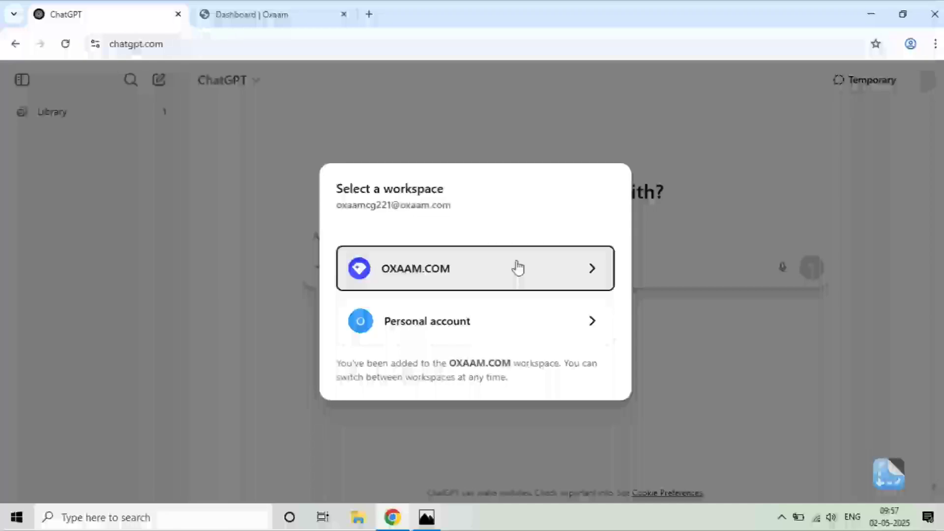
left_click(521, 313)
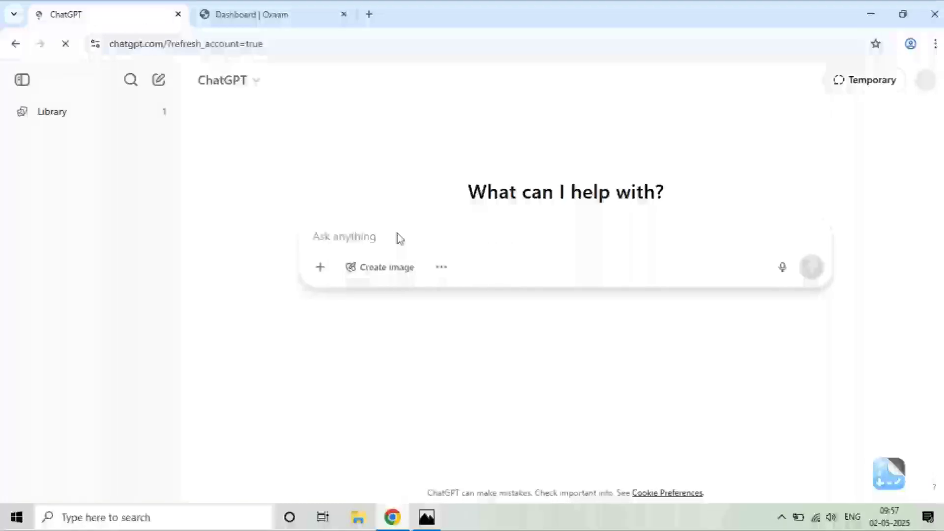
left_click(374, 227)
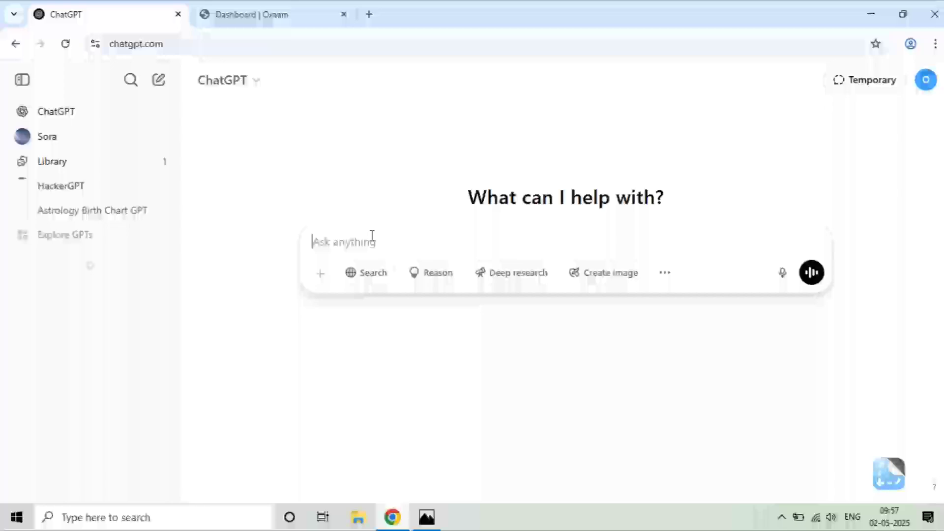
Step: Send the prompt 'create a ppt on india', correcting the typo 'creata' first
type("v")
key("BackSpace")
type("c")
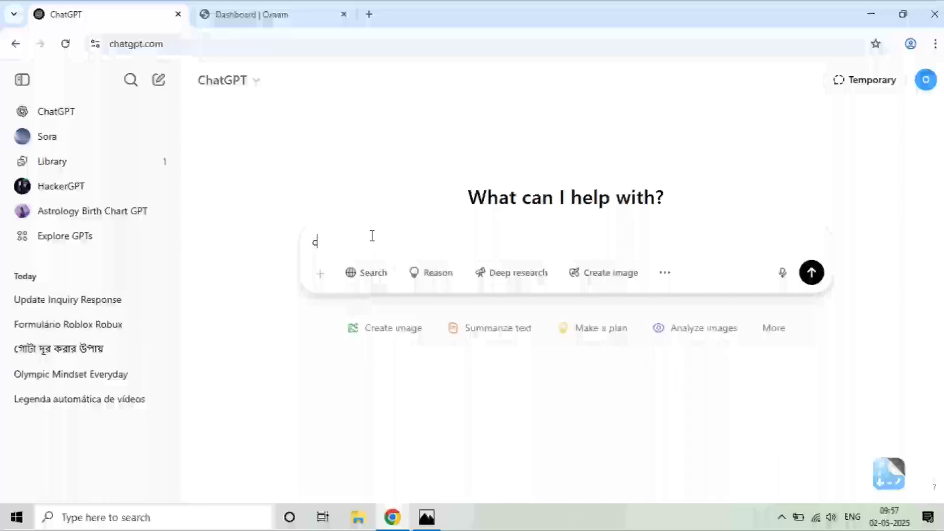
type("reata  ppt on")
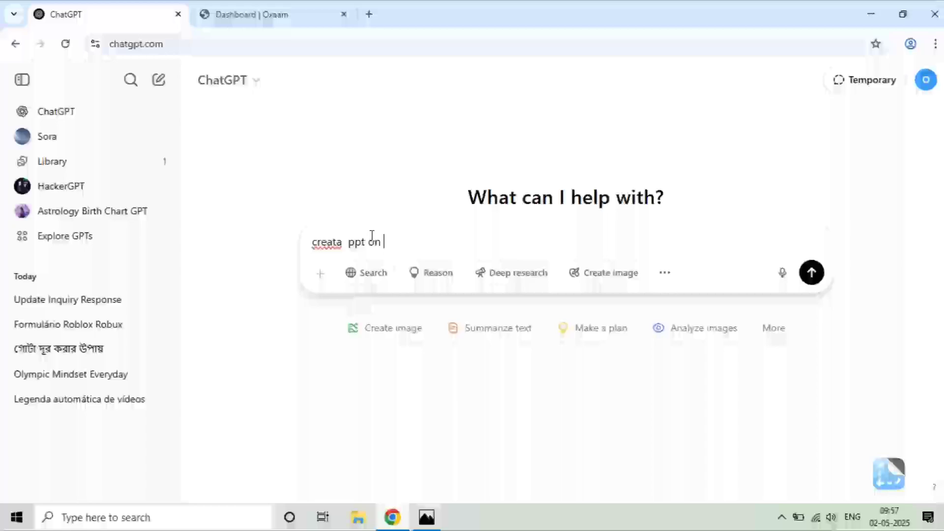
left_click_drag(379, 238, 333, 236)
double_click(325, 239)
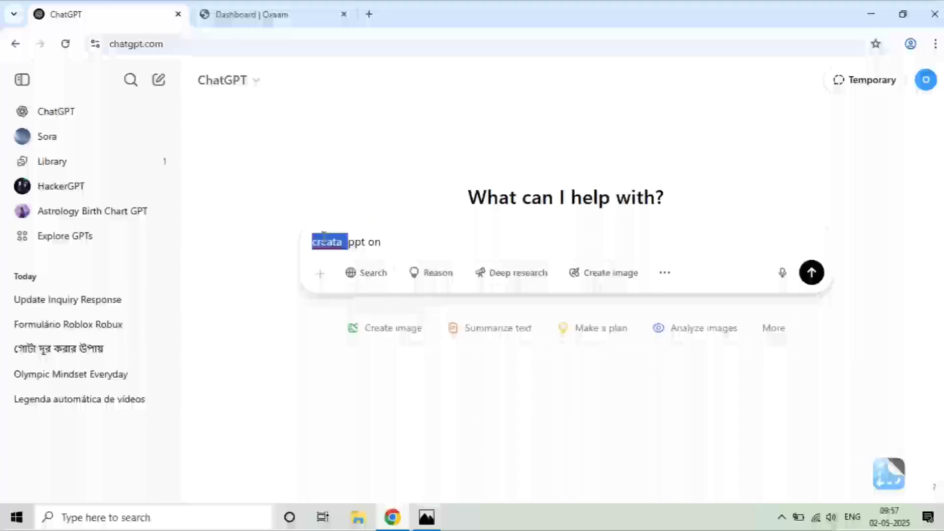
type("create a")
left_click(407, 243)
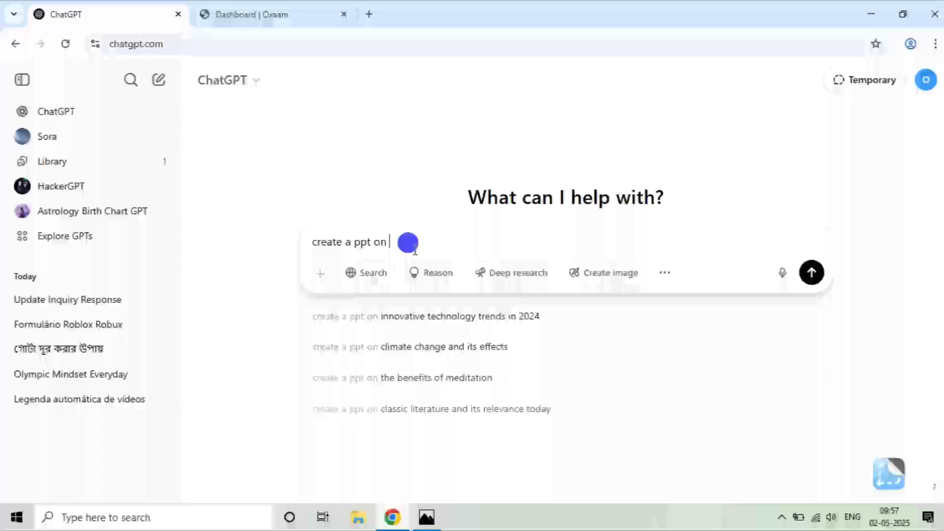
type("india")
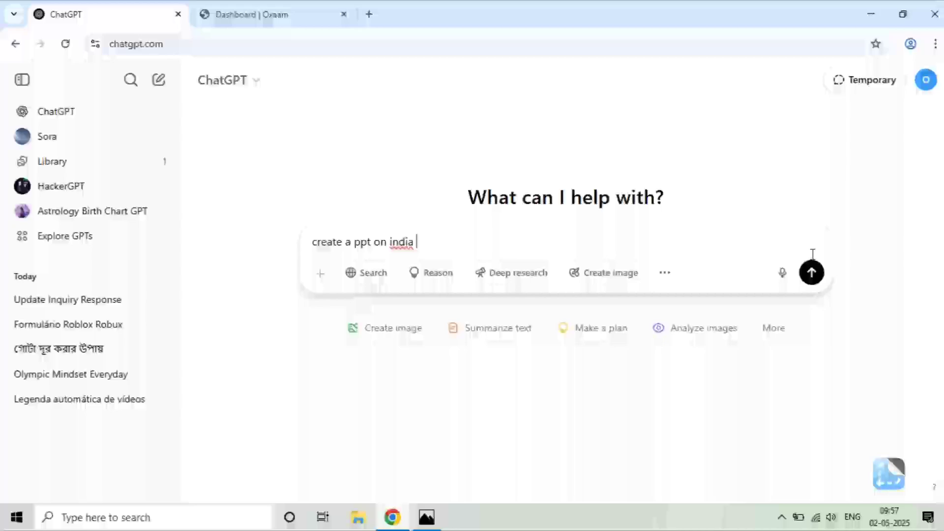
left_click(810, 270)
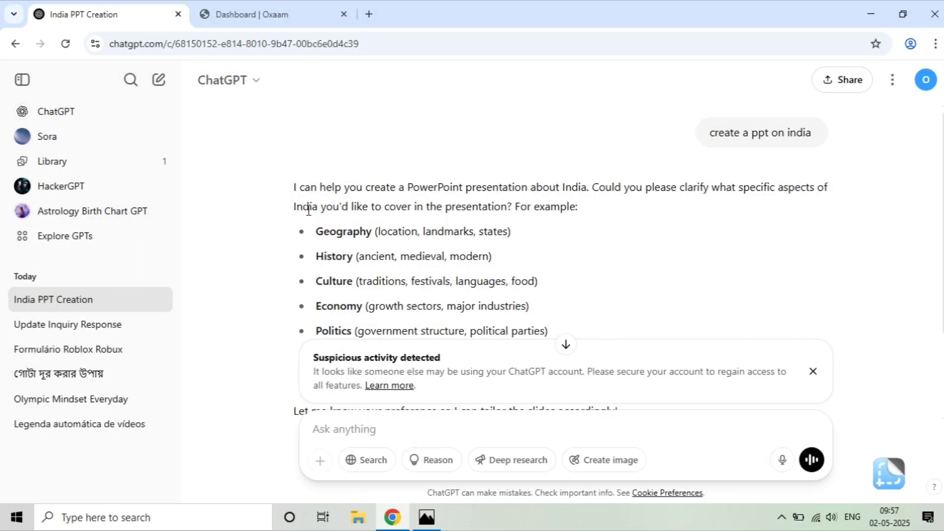
Step: Scroll through the seven suggested India topics and close the Suspicious activity banner
scroll(318, 216, "down", 3)
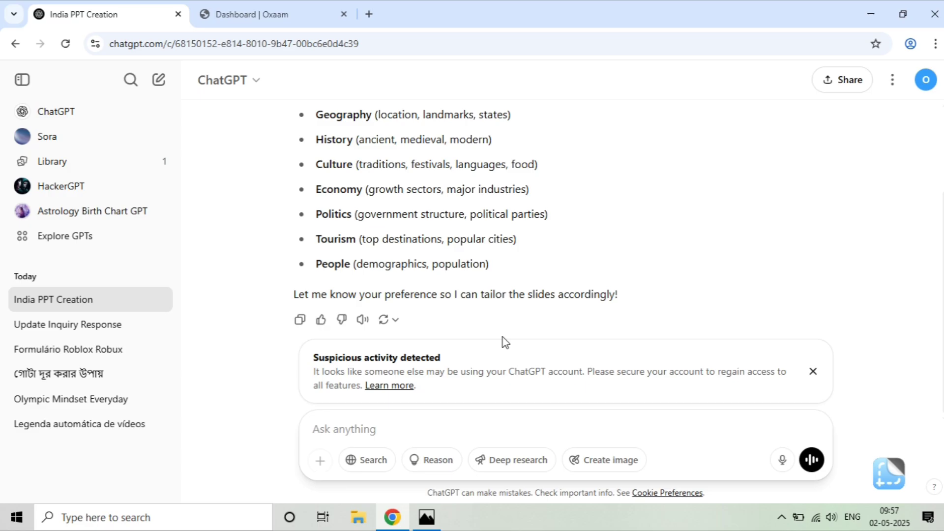
left_click_drag(312, 356, 456, 362)
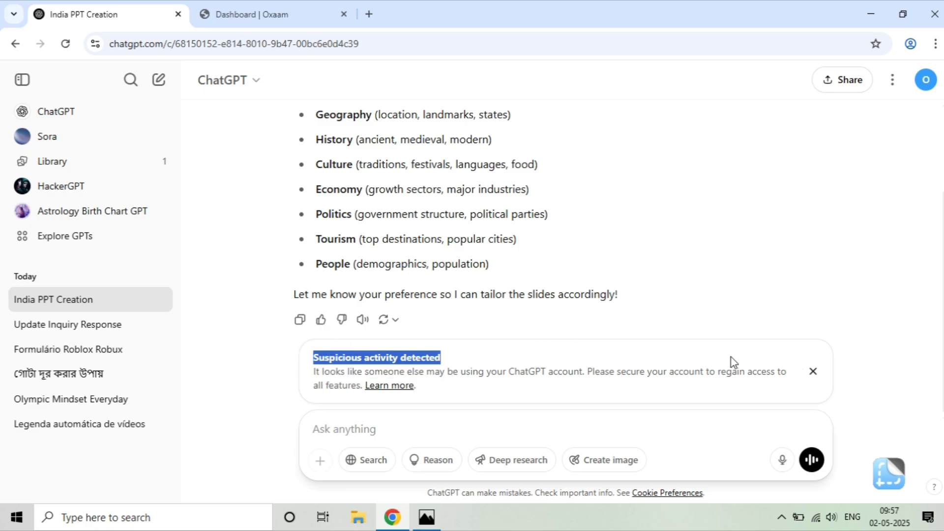
left_click(814, 374)
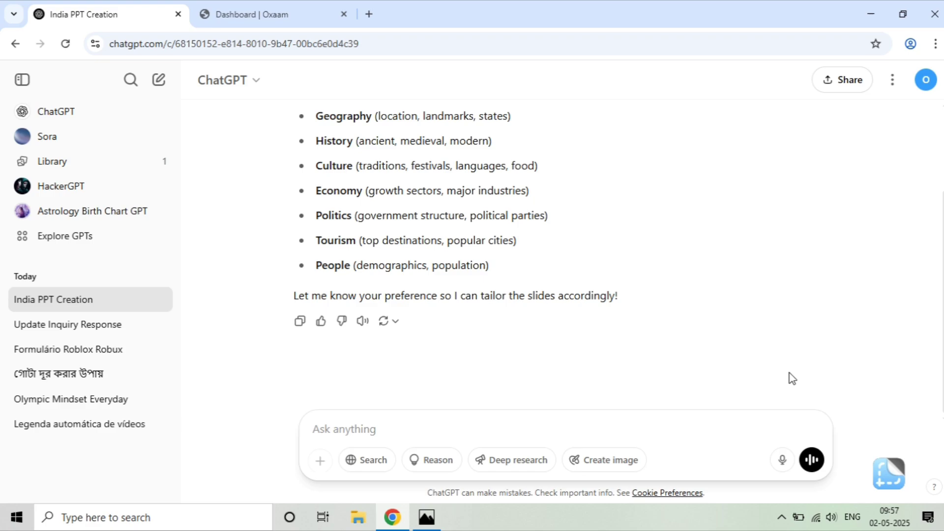
Step: Send a follow-up asking ChatGPT for the downloadable ppt ('q ppt')
left_click(345, 417)
type("q")
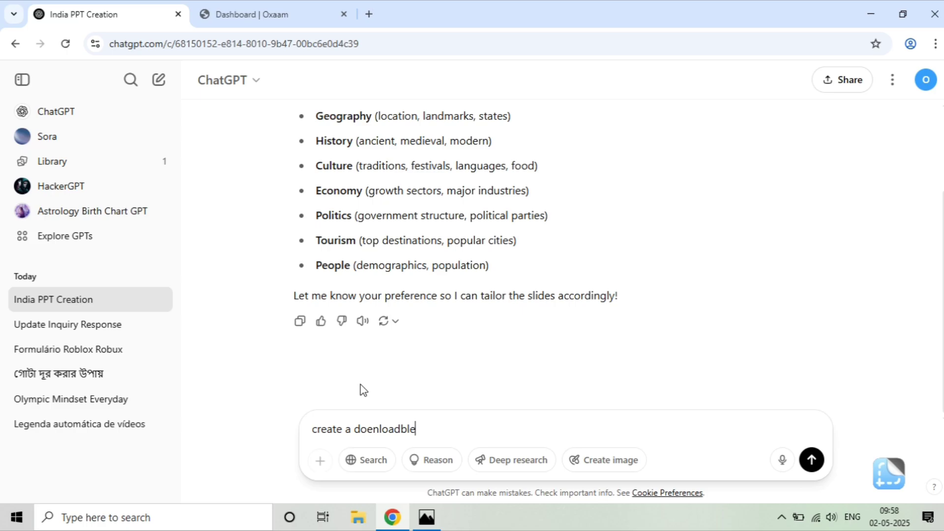
type(" ppt")
key("Return")
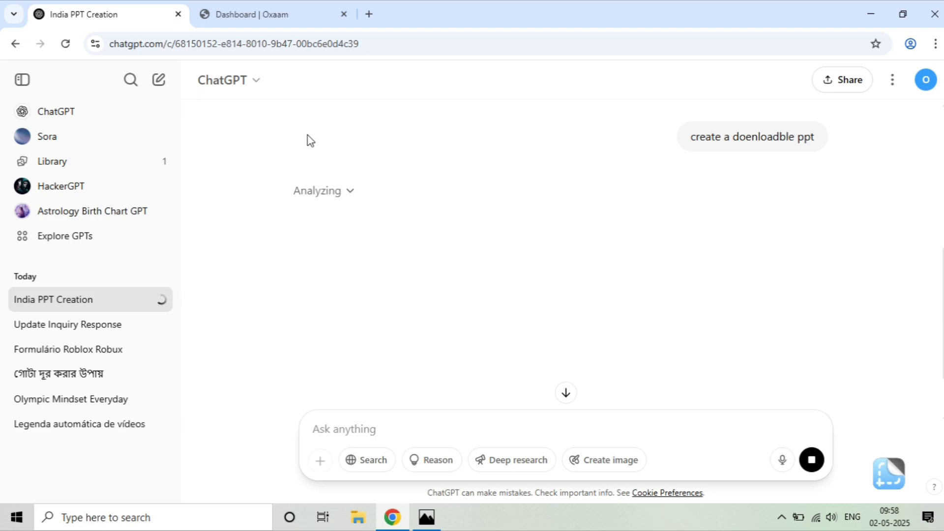
Step: Download India_Overview.pptx and open it from Chrome's downloads list
mouse_move(905, 267)
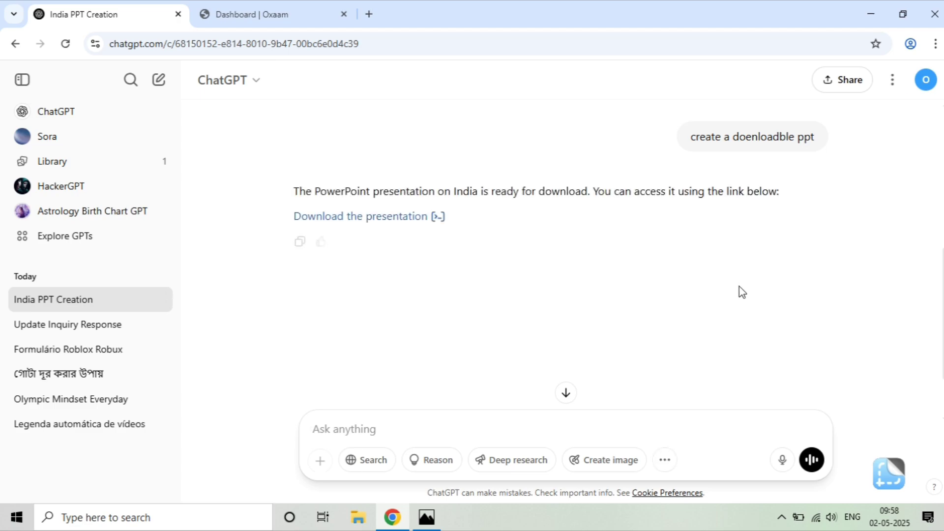
left_click(379, 223)
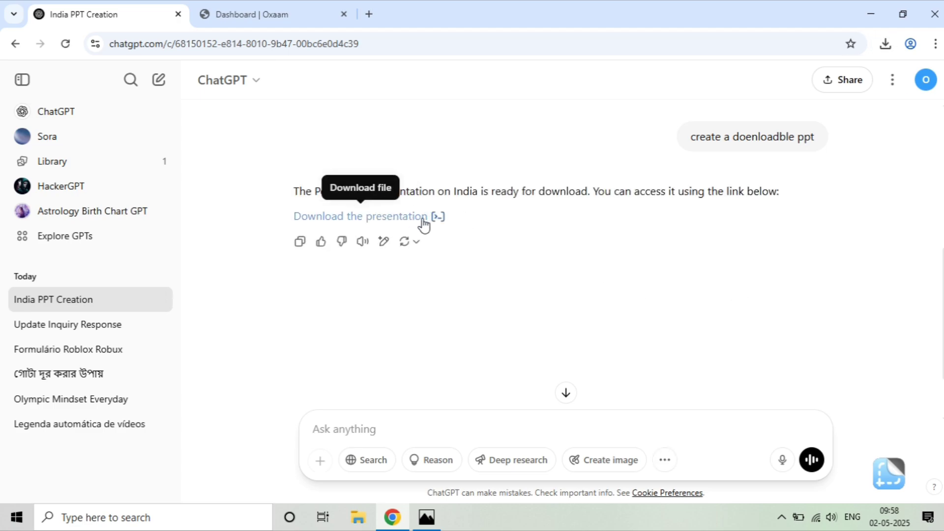
left_click(886, 44)
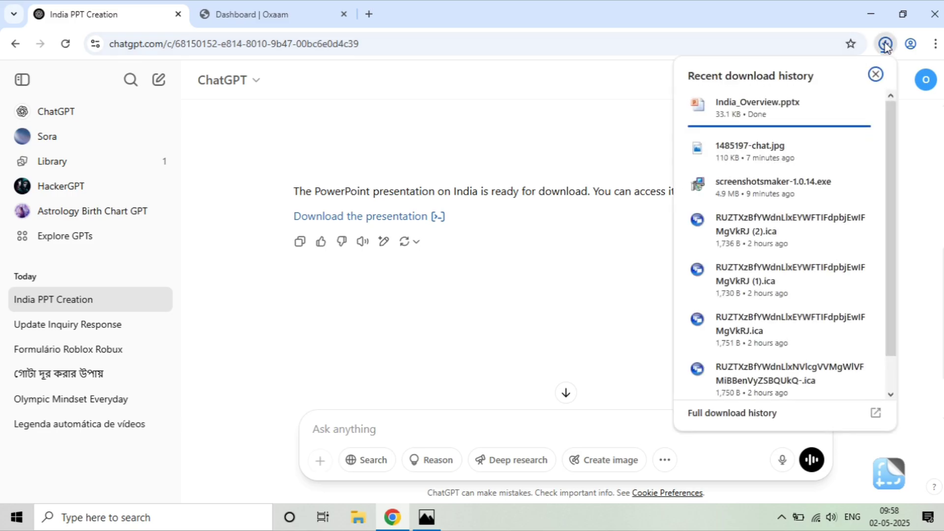
left_click(759, 104)
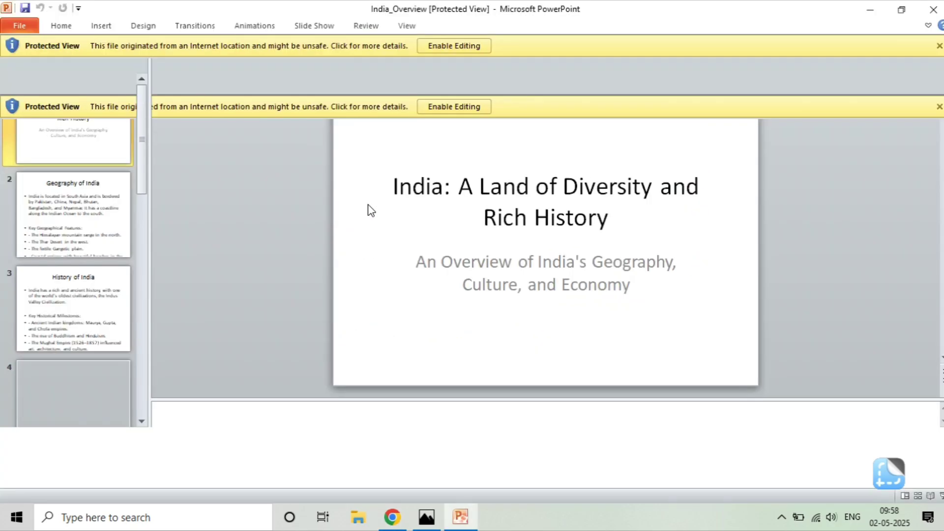
Step: Enable editing, apply the Angles theme to all slides, and review slides 2–4
left_click(432, 46)
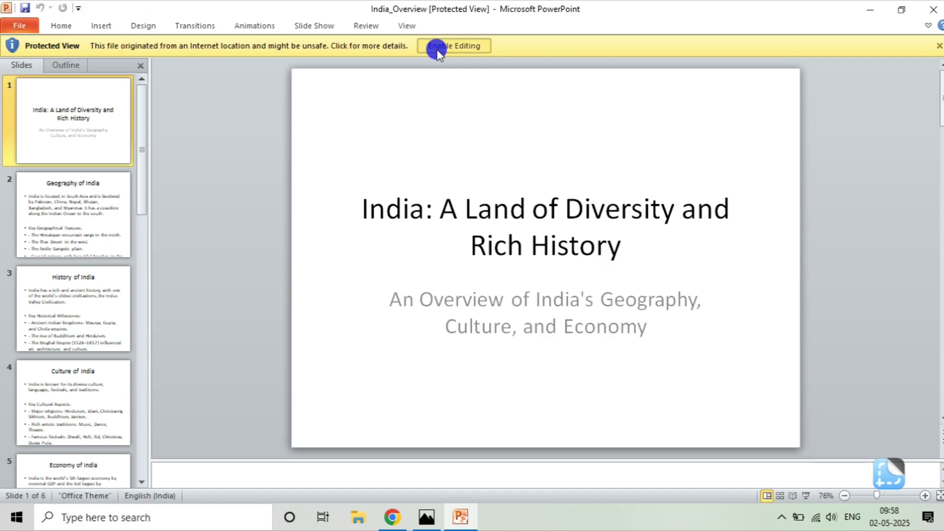
left_click(151, 29)
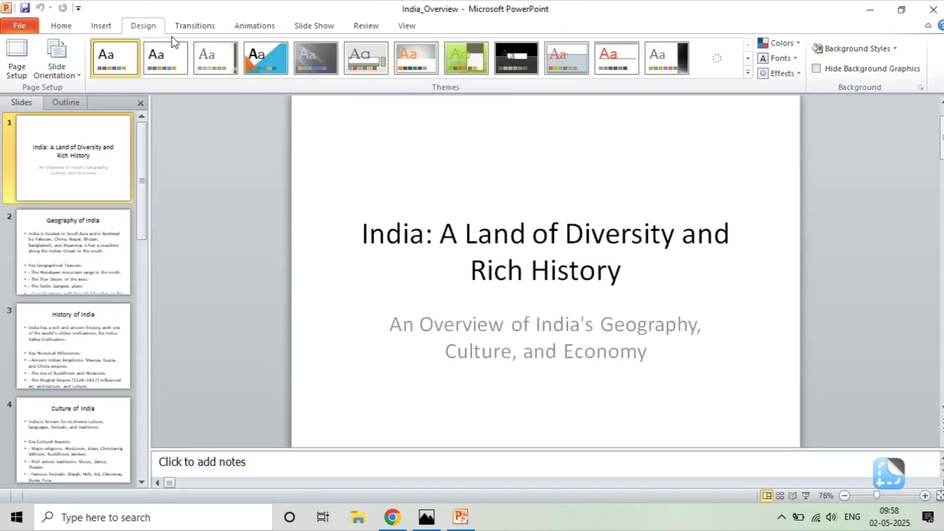
left_click(266, 57)
left_click(105, 236)
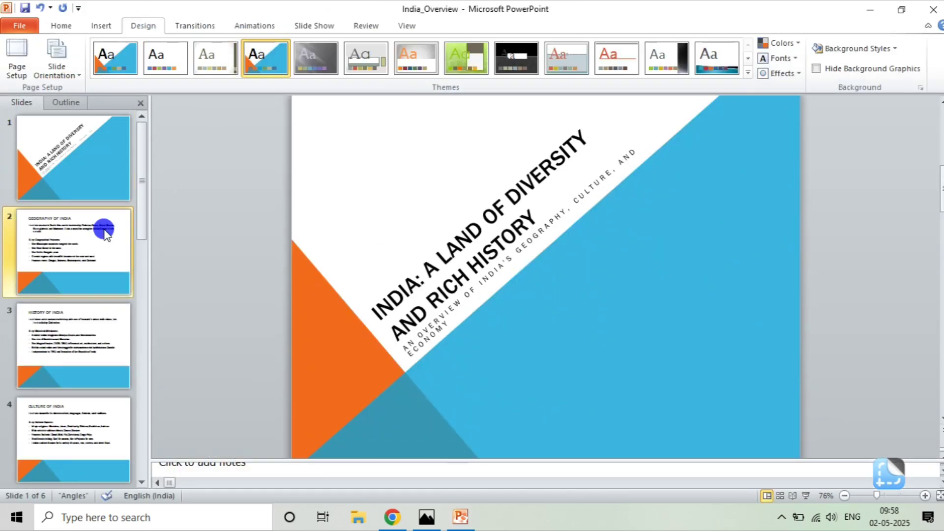
left_click(86, 317)
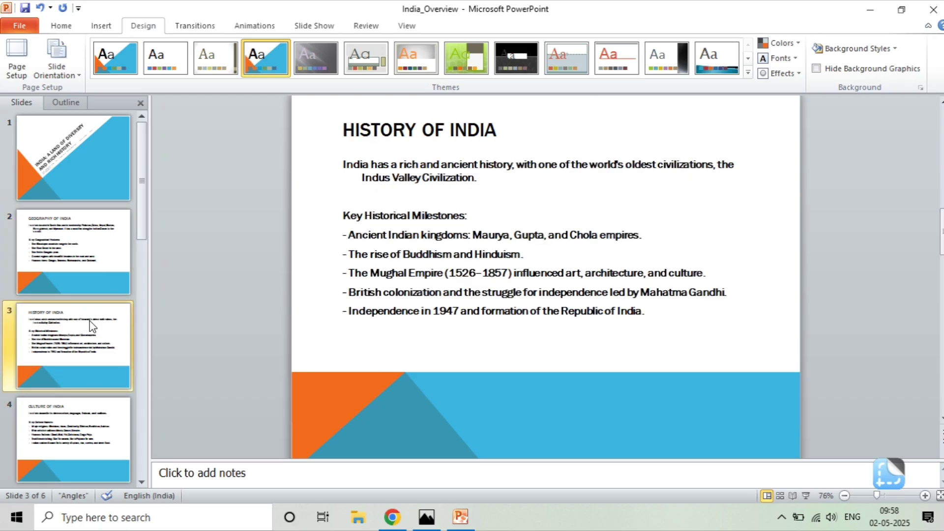
left_click(89, 426)
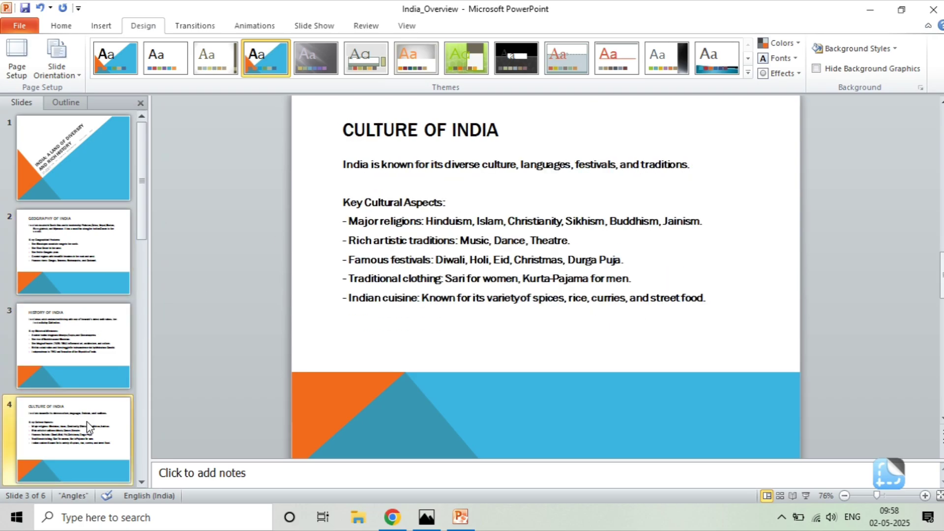
Step: Return to the Oxaam dashboard and highlight the step 3 verification-code instructions
key("alt+Tab")
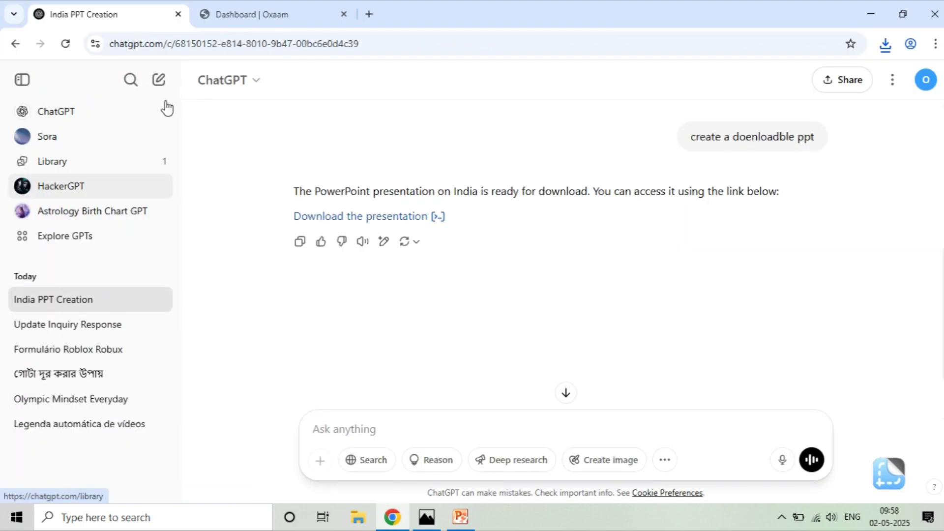
left_click(232, 6)
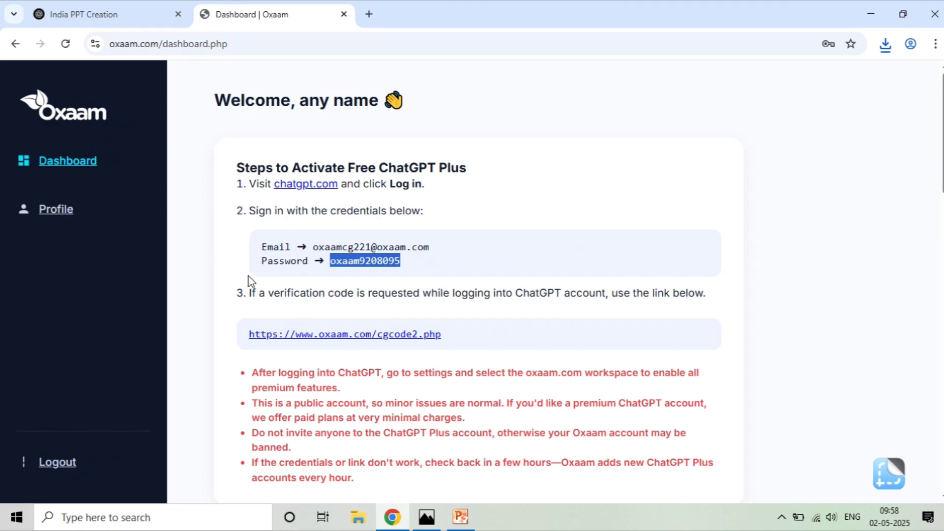
left_click_drag(248, 292, 316, 293)
left_click(281, 297)
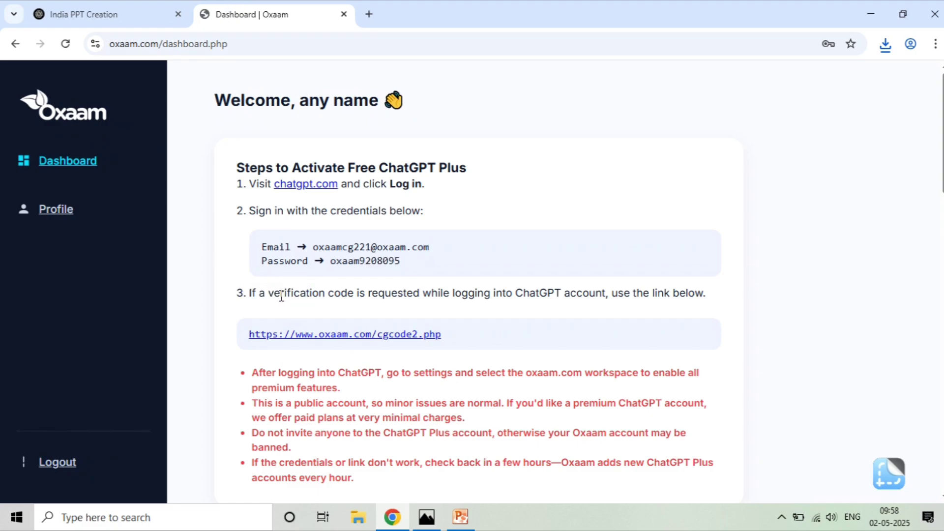
left_click_drag(249, 298, 694, 290)
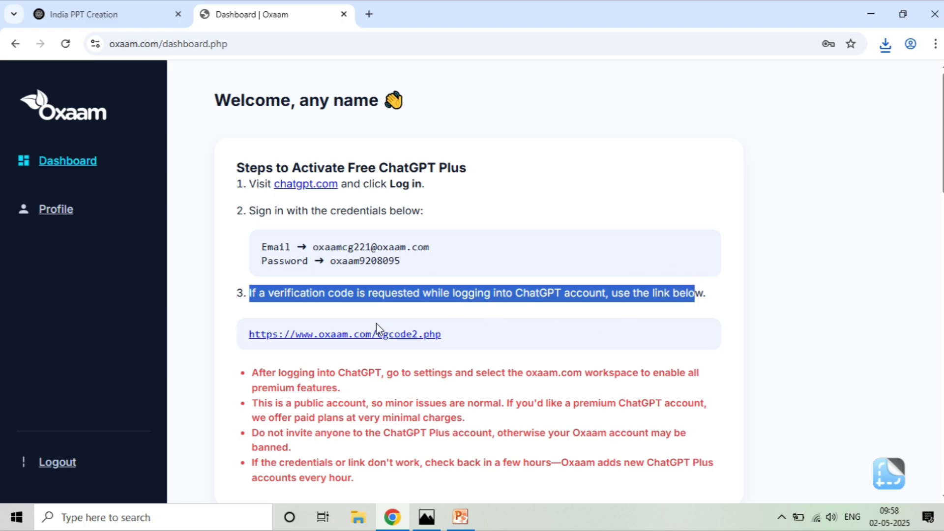
Step: Open Oxaam's cgcode2 verification page, select the newest code, and reload it repeatedly for fresh codes
left_click(348, 334)
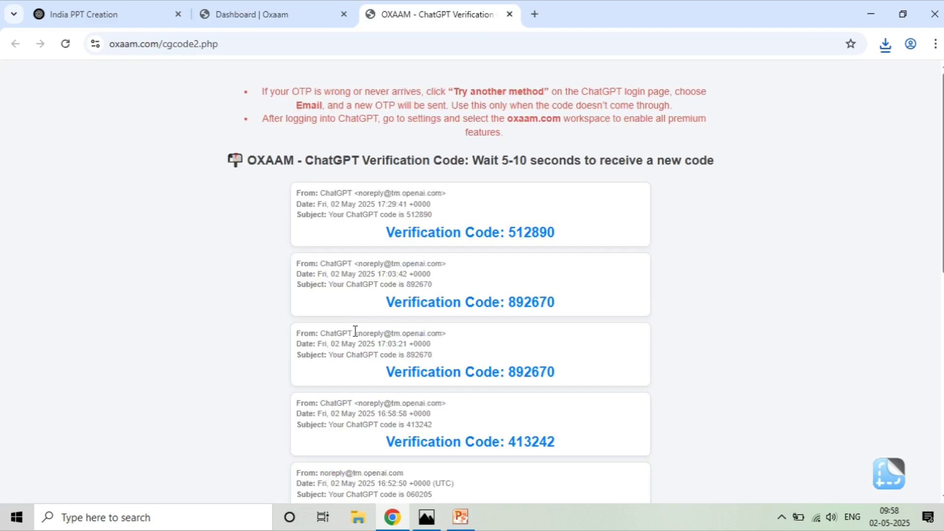
left_click_drag(511, 230, 562, 232)
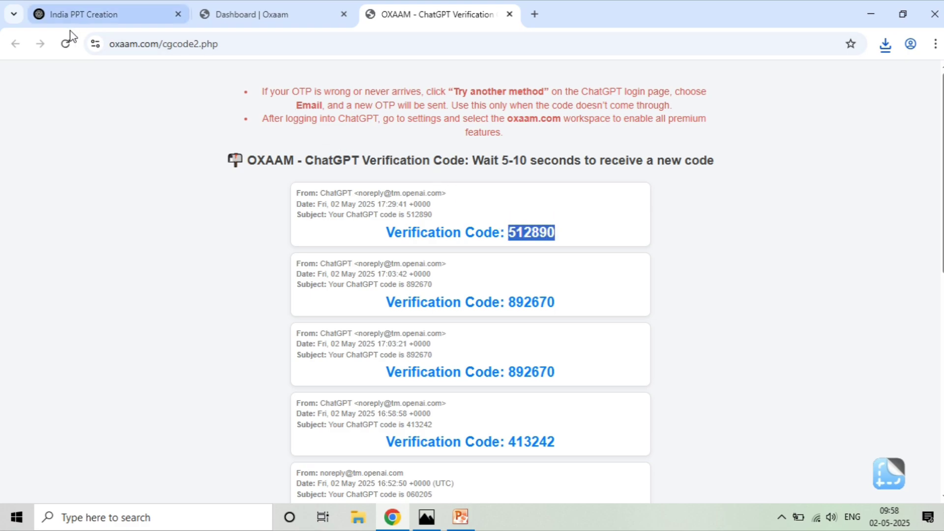
left_click(64, 43)
left_click(64, 43)
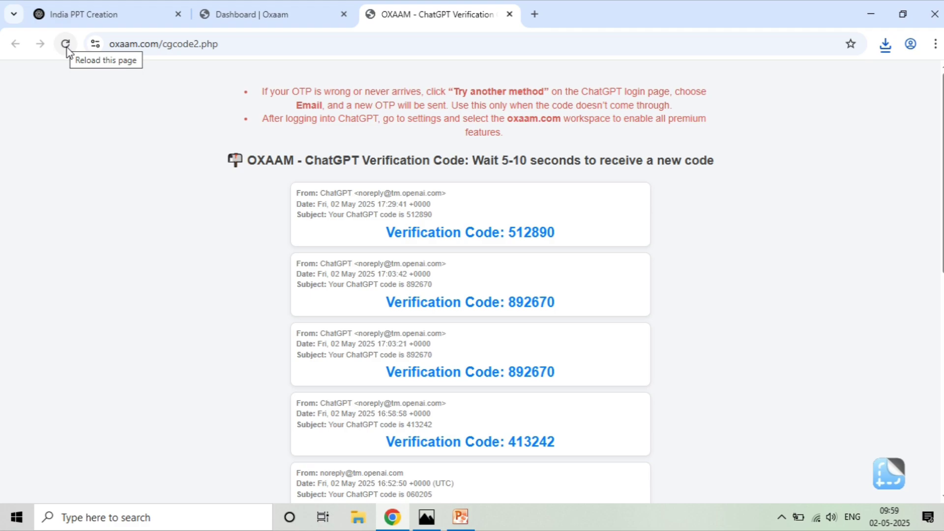
left_click(66, 46)
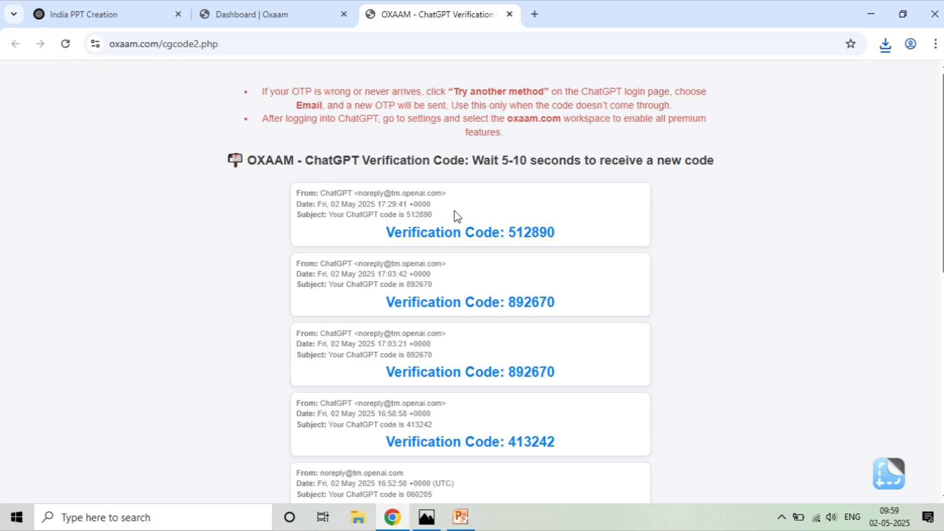
left_click(66, 43)
scroll(450, 256, "down", 4)
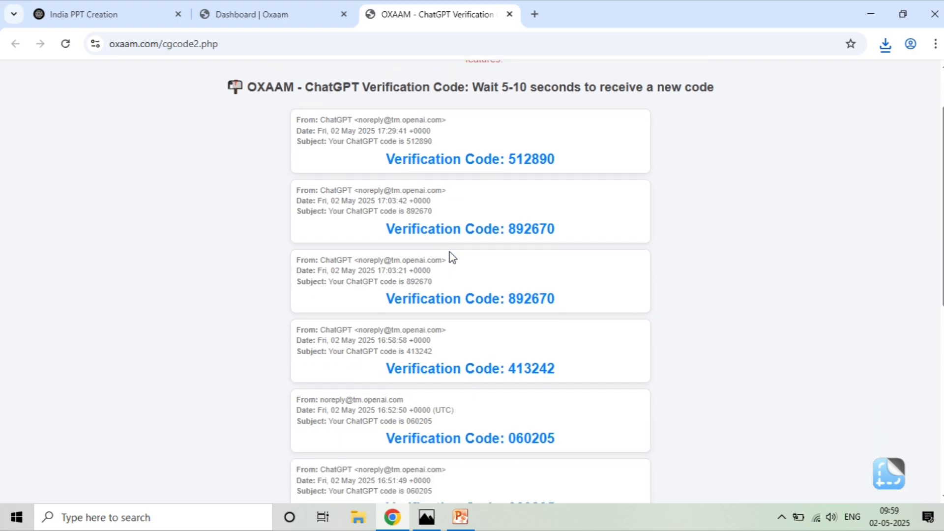
scroll(452, 256, "up", 4)
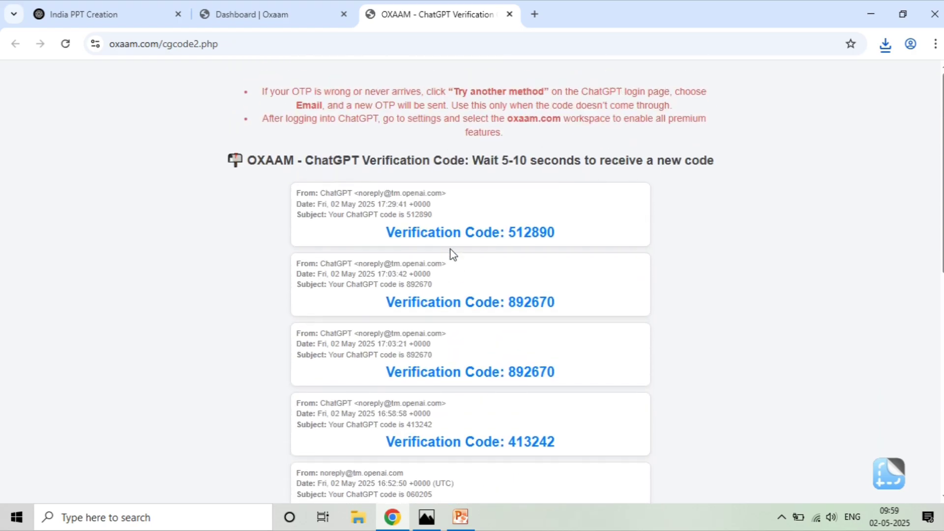
Step: Minimize the browser with Win+D and move the taskbar from the bottom to the right edge
key("super+d")
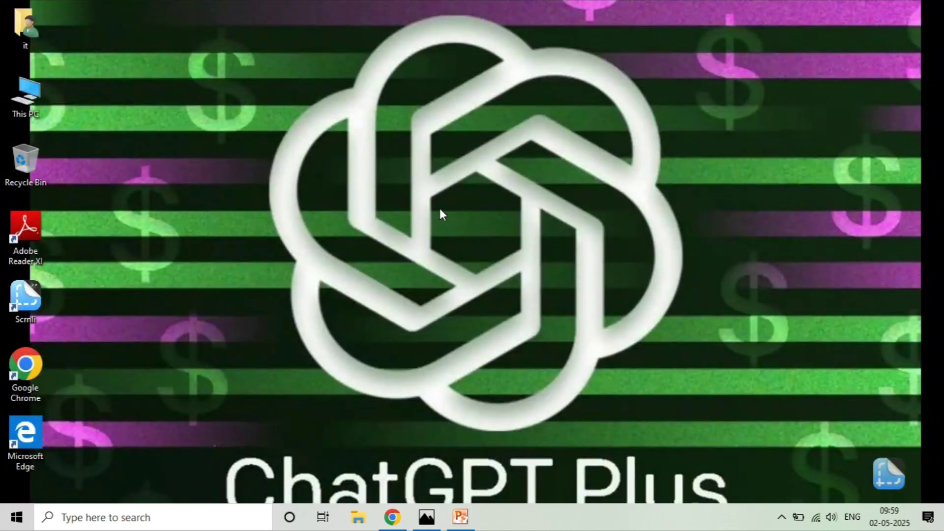
left_click_drag(693, 513, 939, 381)
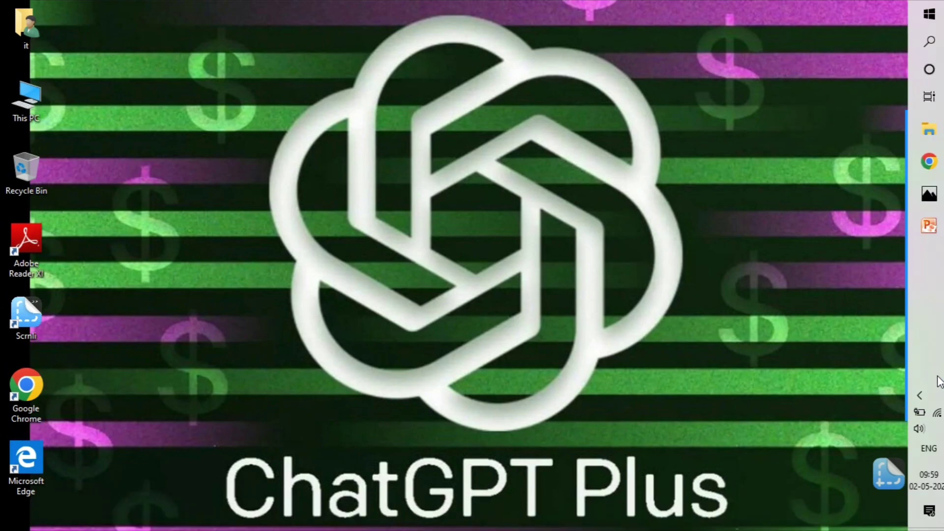